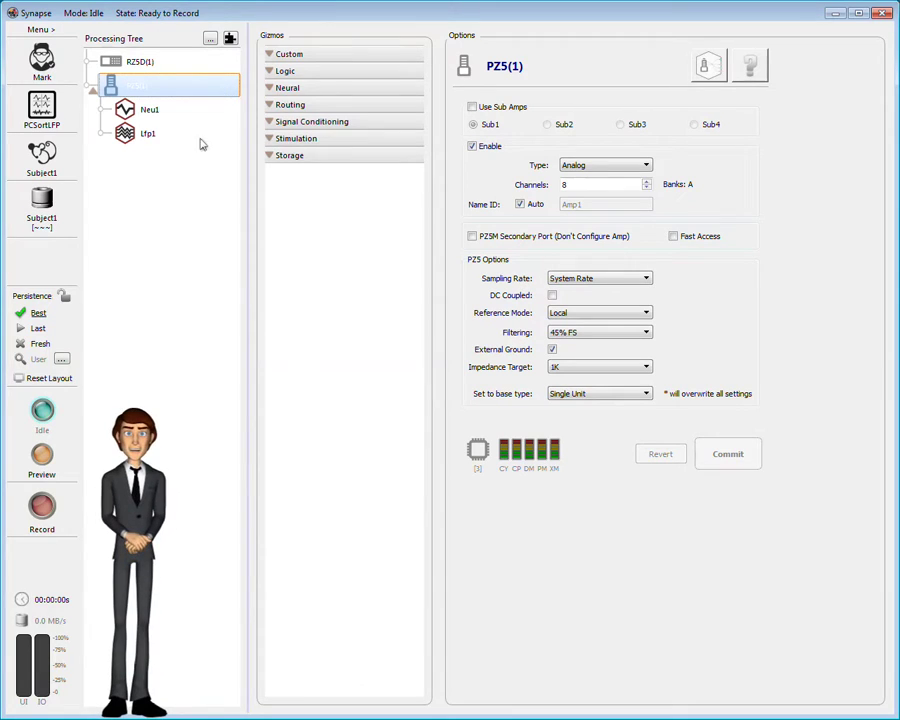
Start a preview run and auto-scale the Lfp1 and pNe1 traces to fill their plots
click(56, 448)
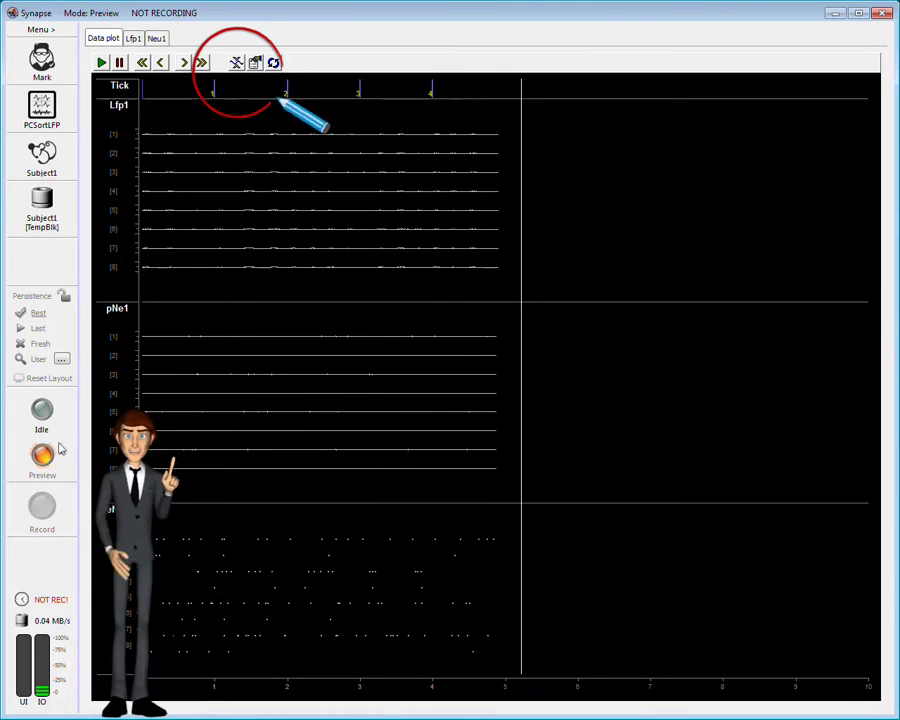
click(236, 62)
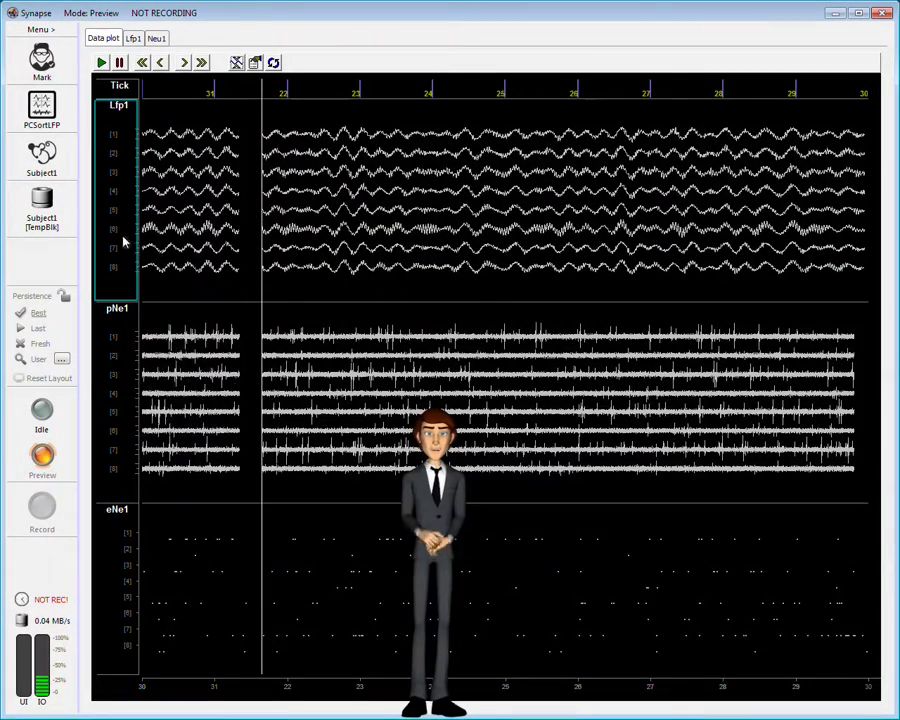
Move the Lfp1 plot below pNe1, then bring up the pNe1 display options
right_click(114, 192)
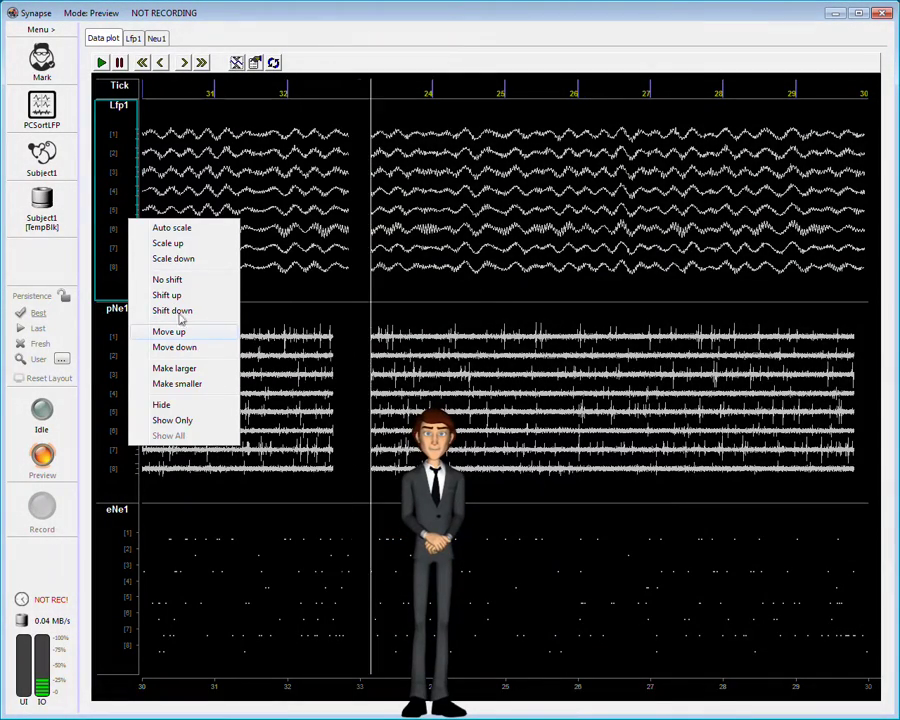
click(196, 347)
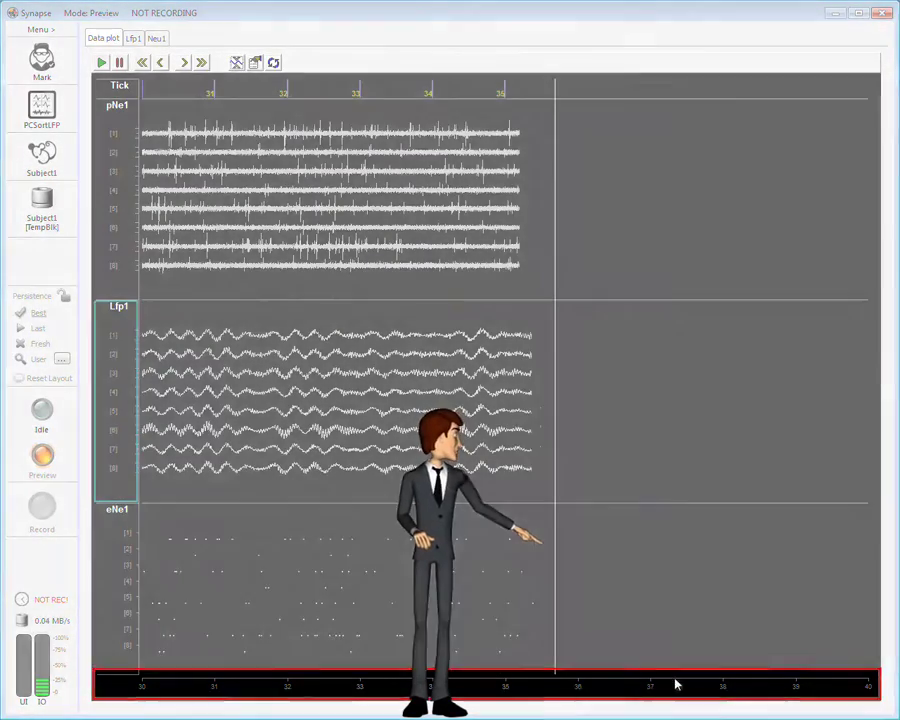
click(677, 686)
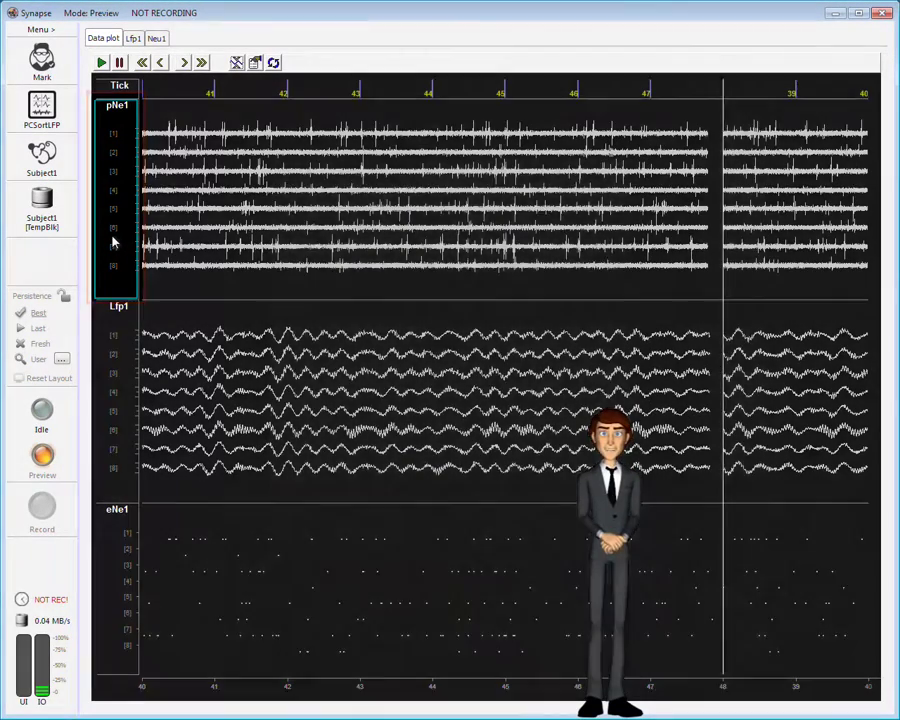
double_click(113, 243)
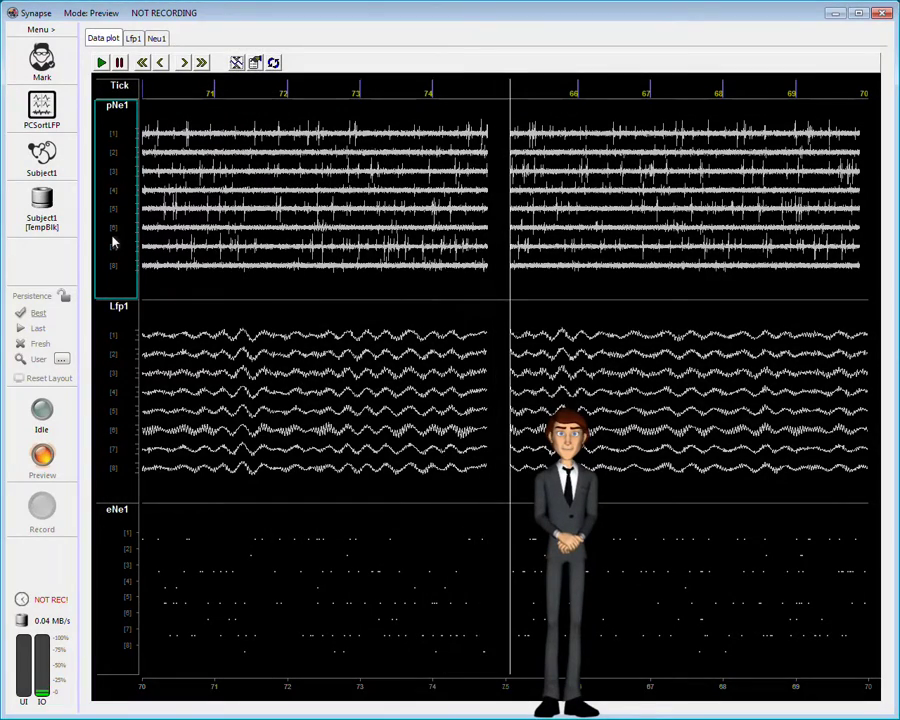
Check the Neu1 spike-sorting view, then show Lfp1's 300 Hz lowpass and 3 Hz highpass filters
click(153, 36)
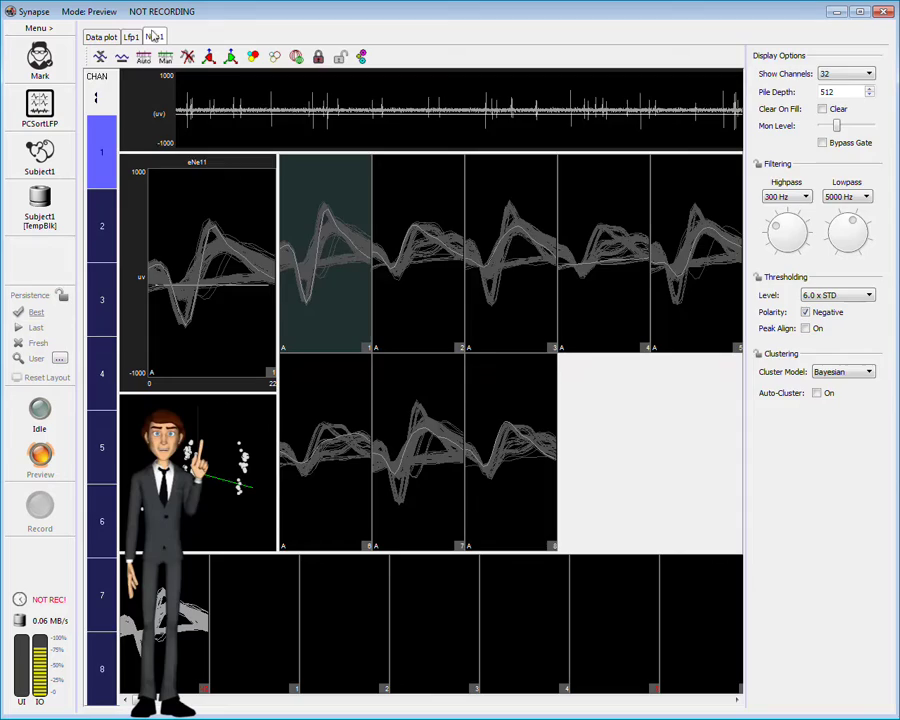
click(130, 38)
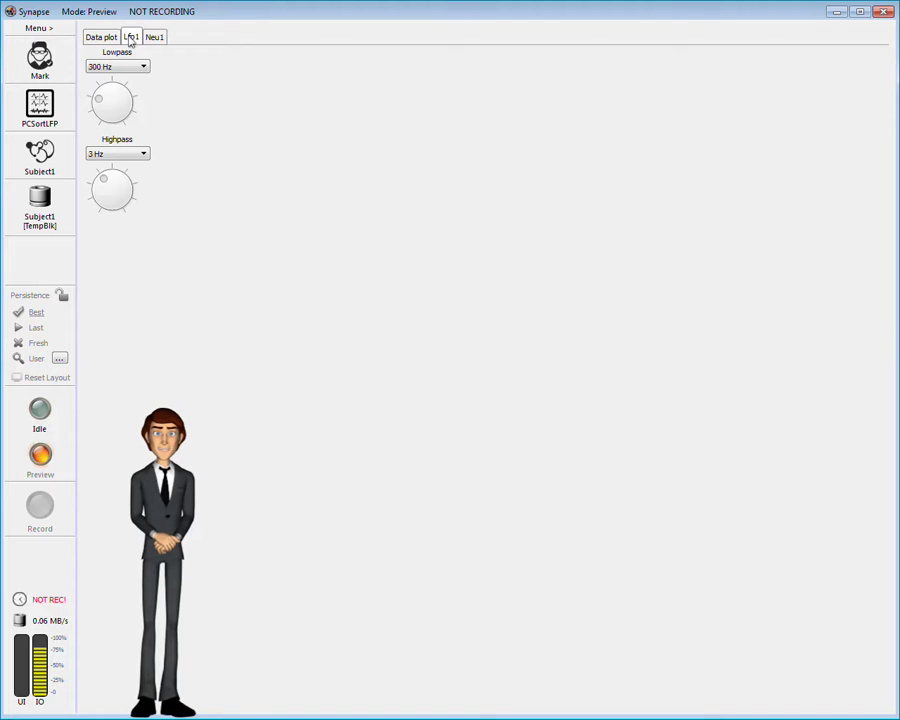
Dock the Lfp1 panel as a tab beside Neu1 and split Neu1 into a lower pane
click(129, 38)
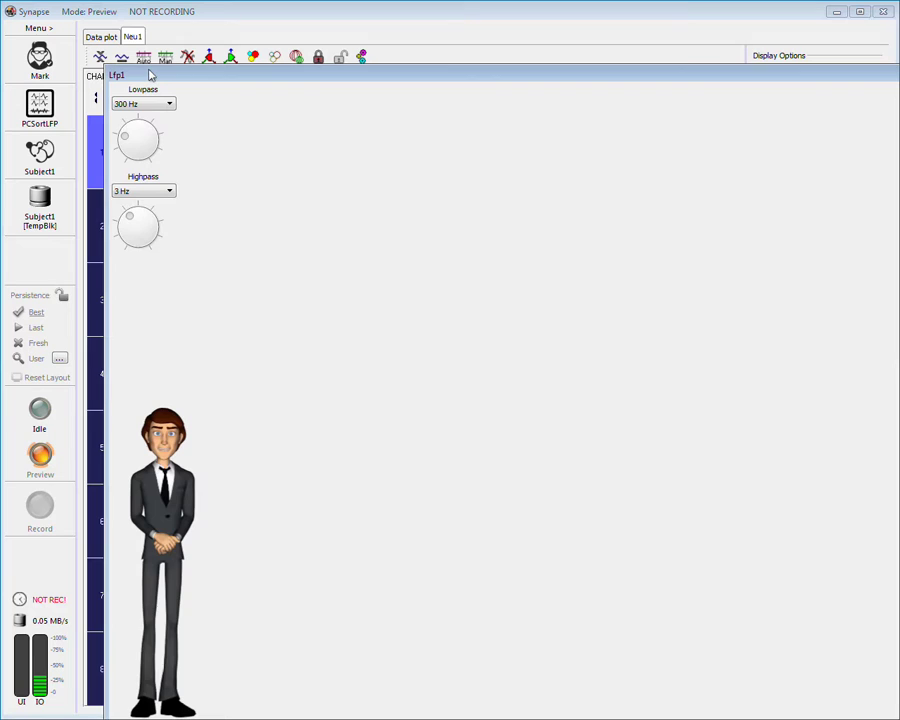
drag(150, 75, 108, 52)
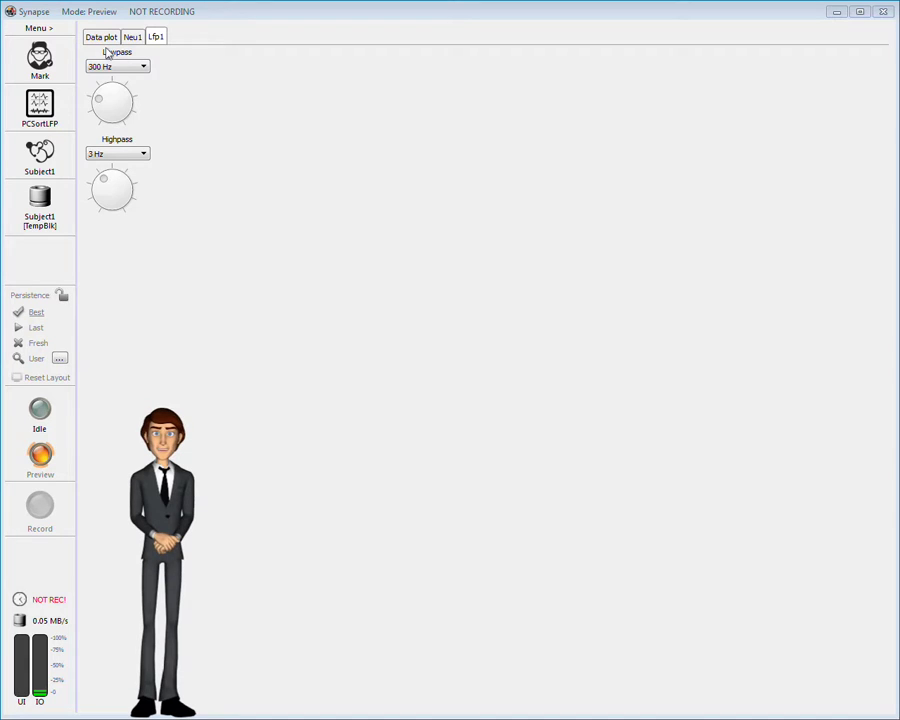
right_click(137, 33)
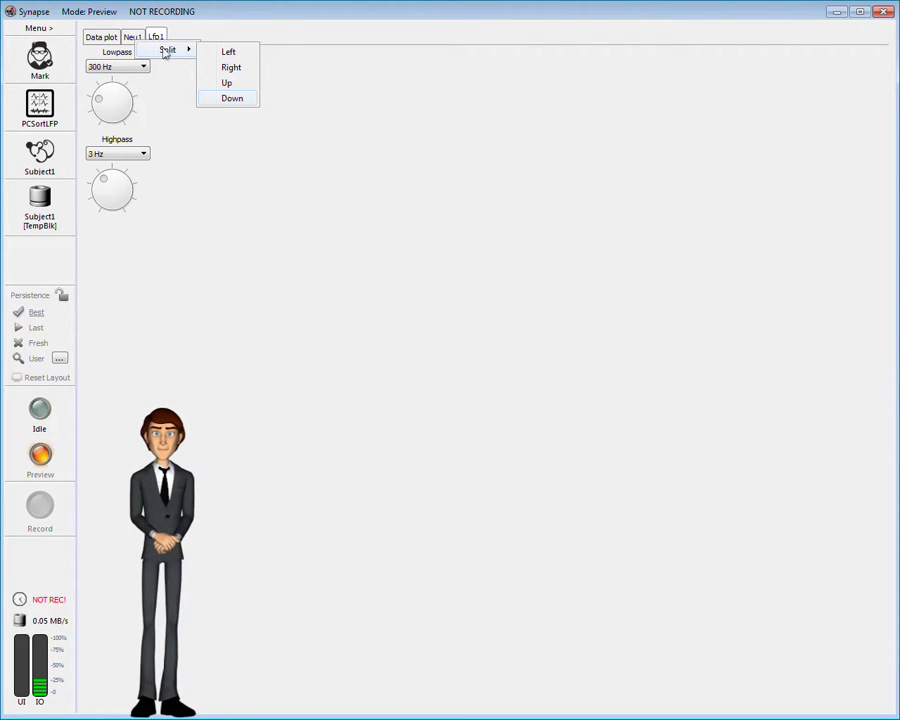
click(226, 97)
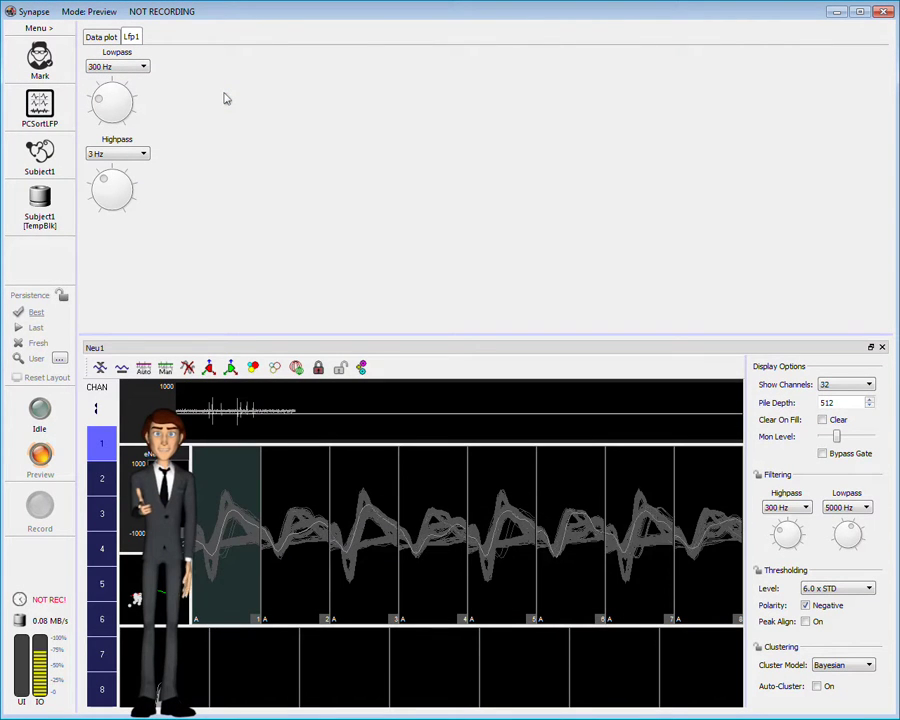
Put Lfp1 in its own right-hand pane beside Neu1 and widen the Neu1 pane
drag(133, 38, 186, 350)
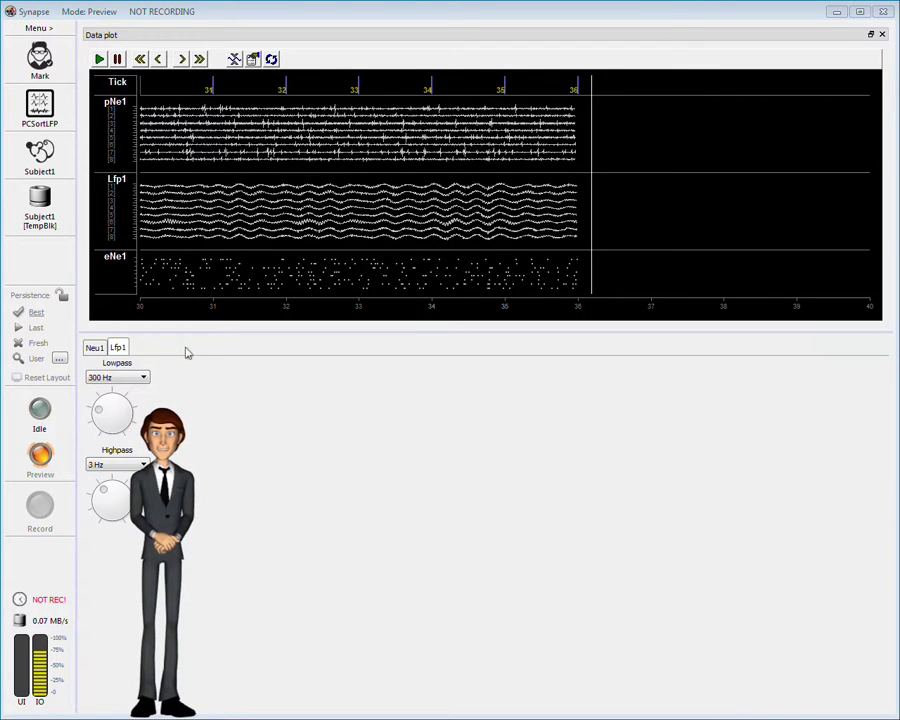
right_click(119, 347)
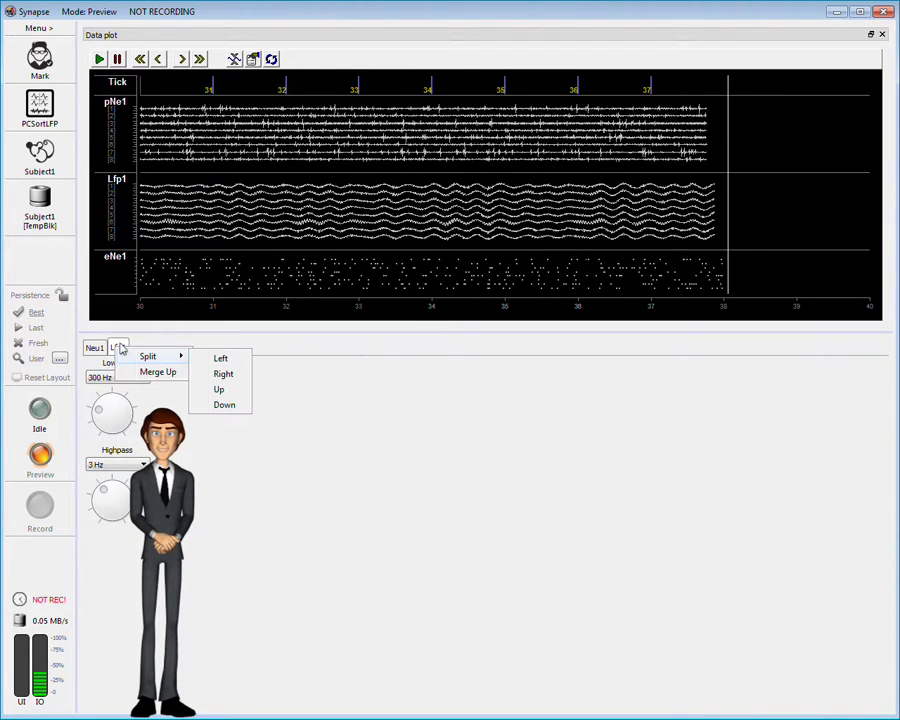
click(223, 373)
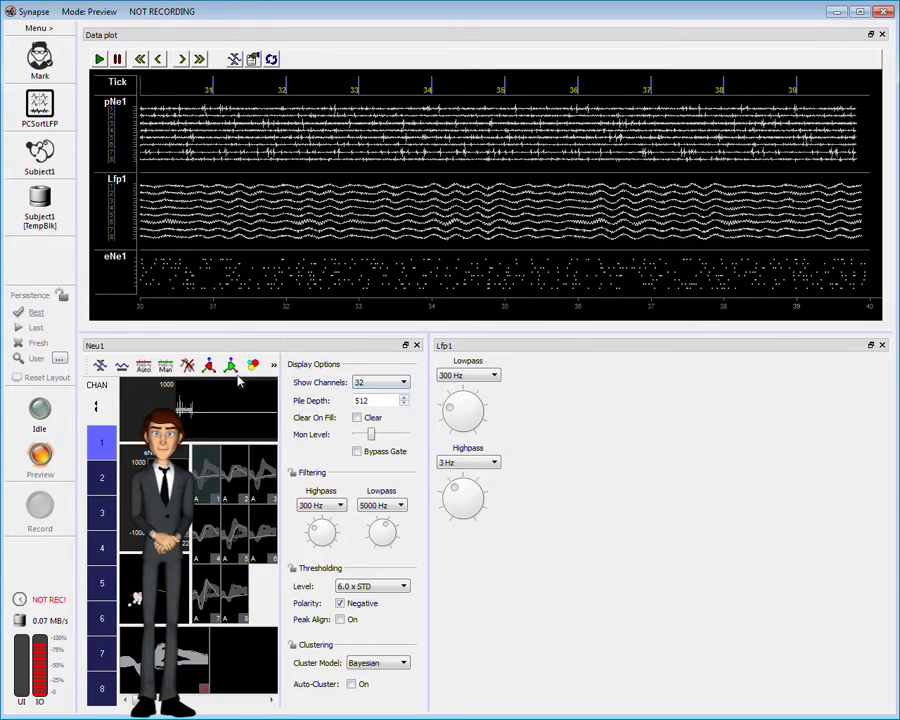
drag(430, 455, 804, 472)
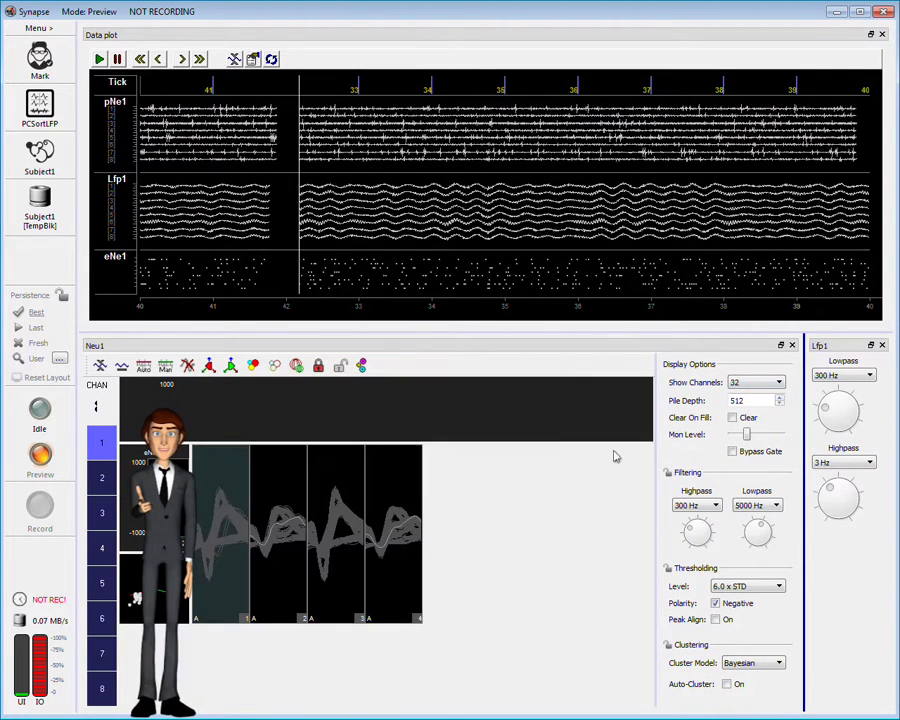
click(40, 412)
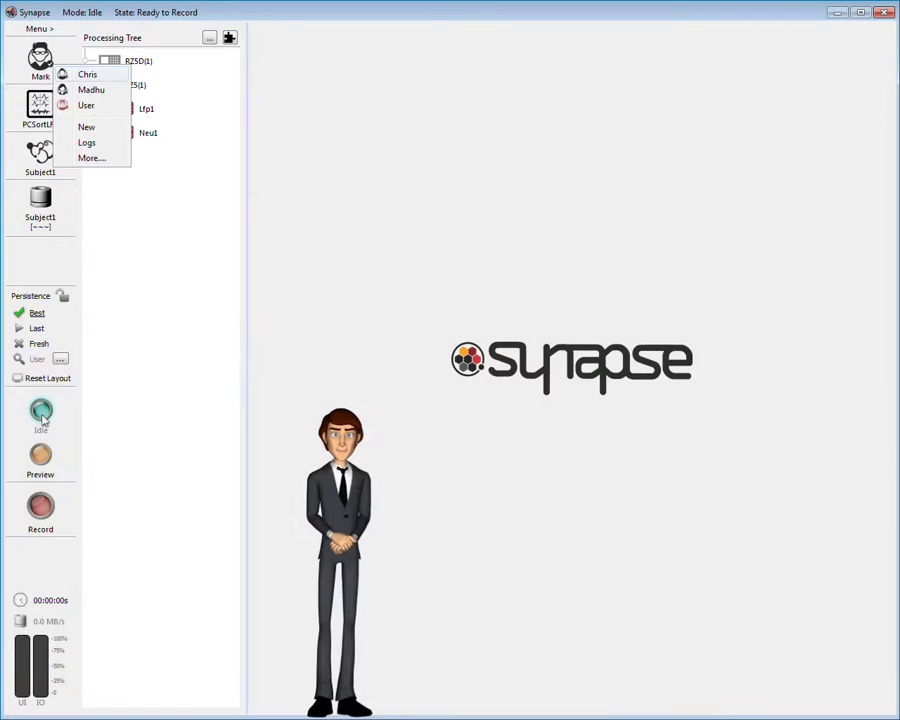
click(60, 72)
click(40, 455)
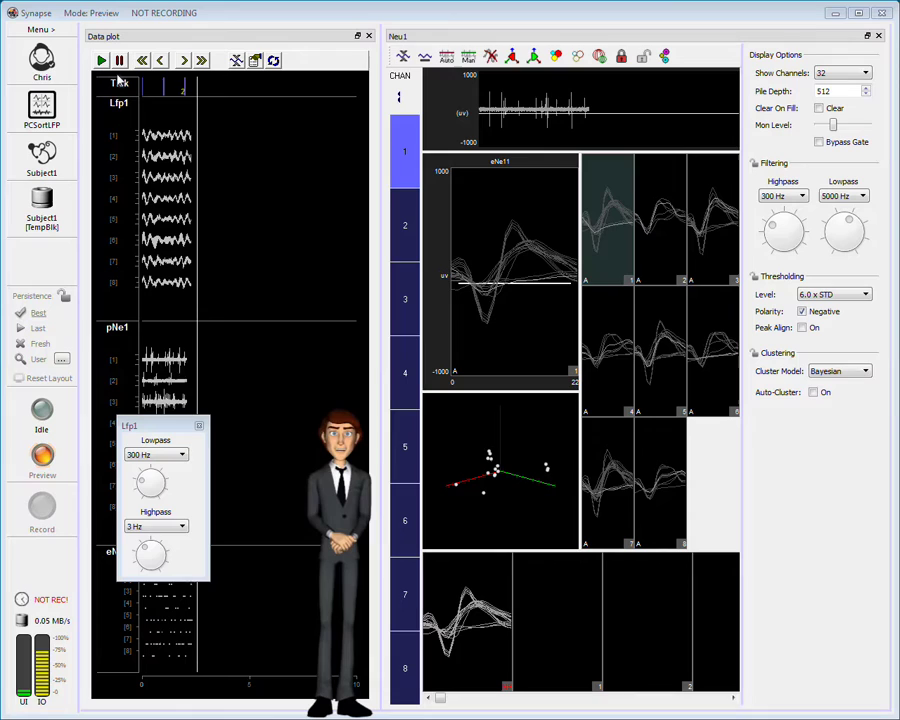
click(43, 413)
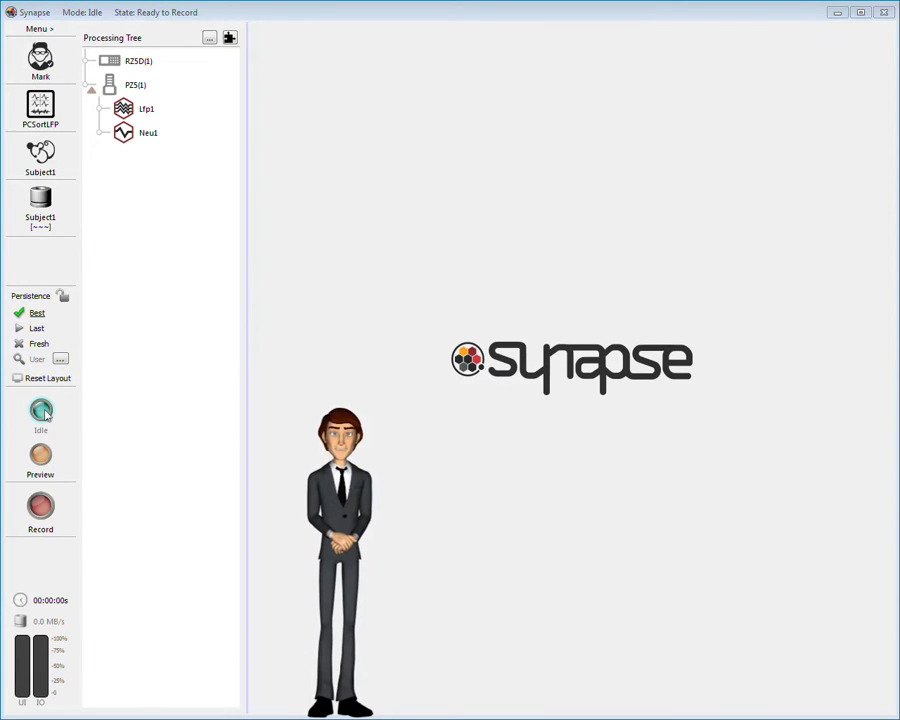
Start a live preview and auto-cluster spikes on all Neu1 channels
click(41, 453)
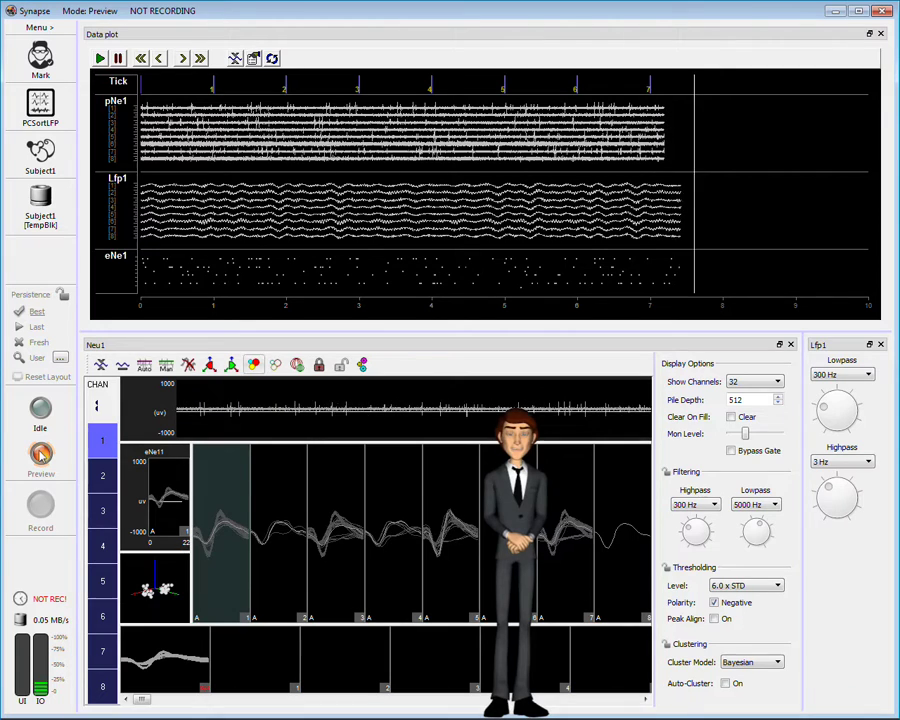
click(250, 366)
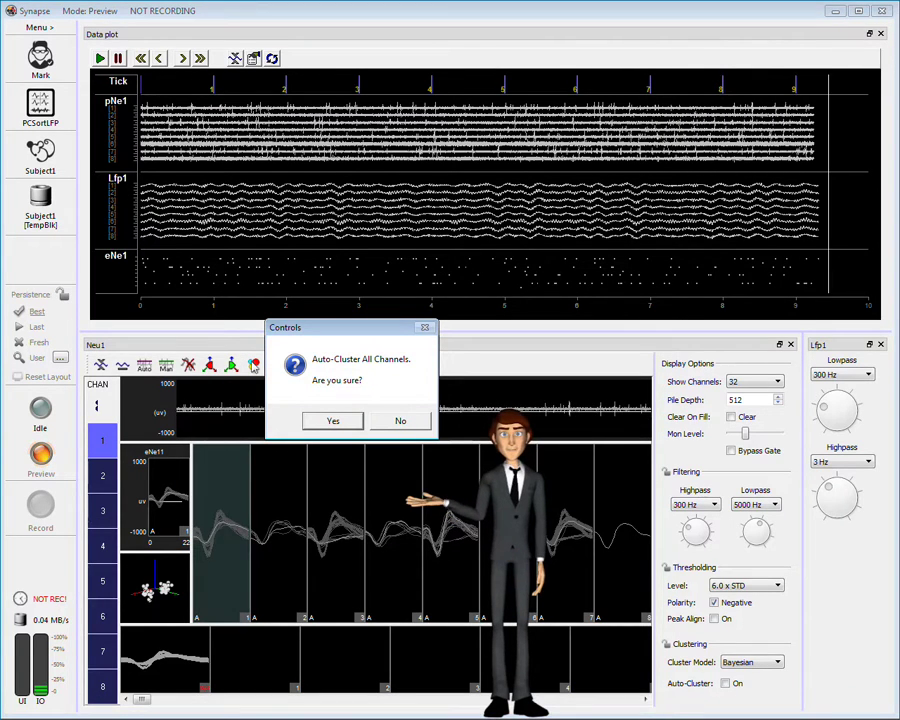
click(323, 421)
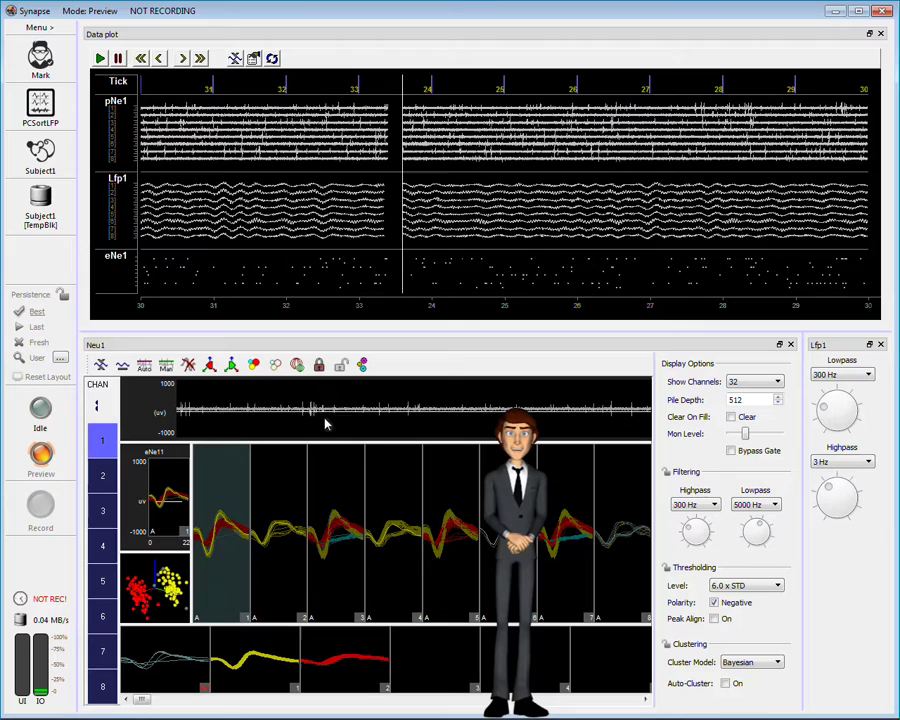
Stop the preview and record a Subject1 data block with the red and yellow units
click(41, 410)
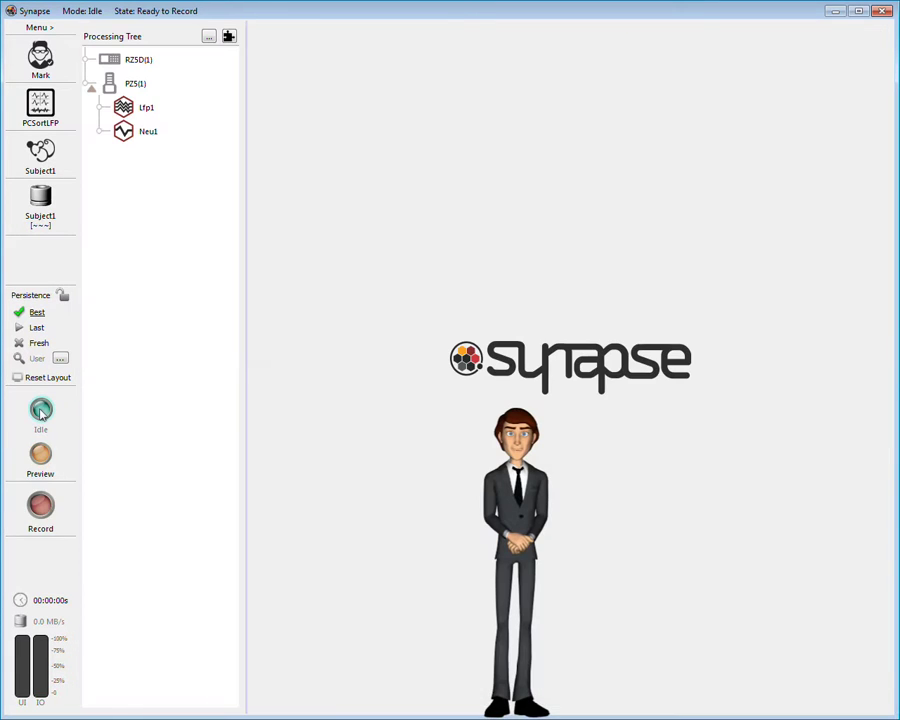
click(45, 507)
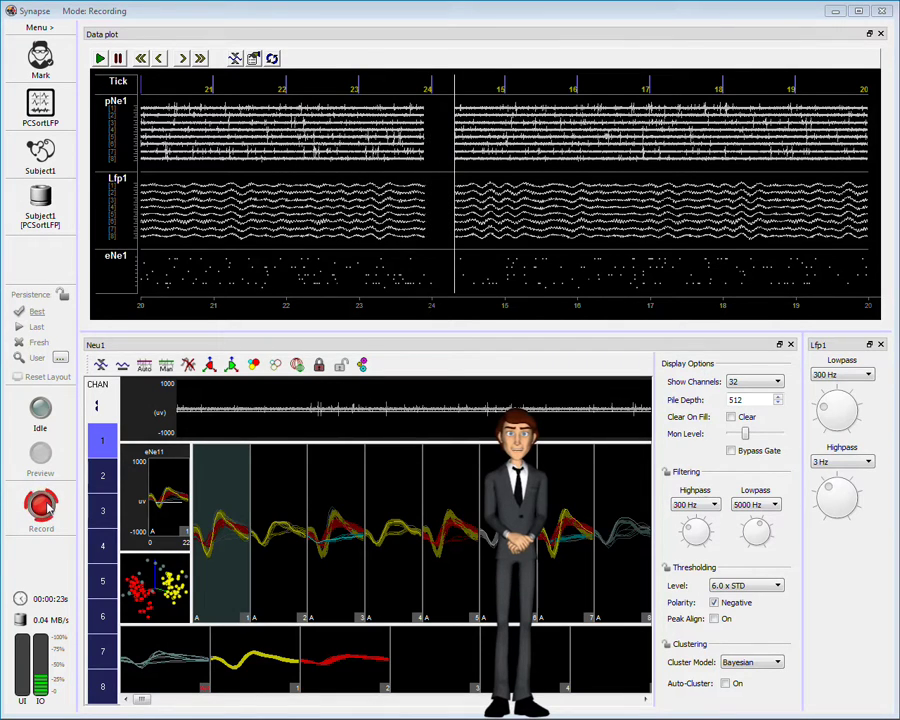
Stop recording, preview Subject2 with its unclustered waveforms, then return to Idle
click(41, 409)
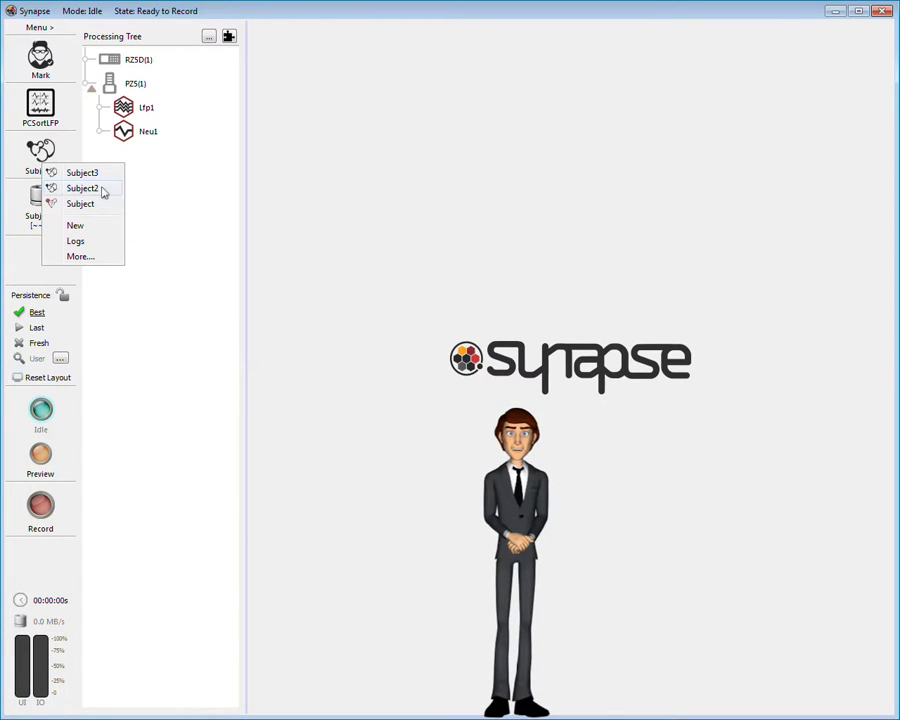
click(103, 190)
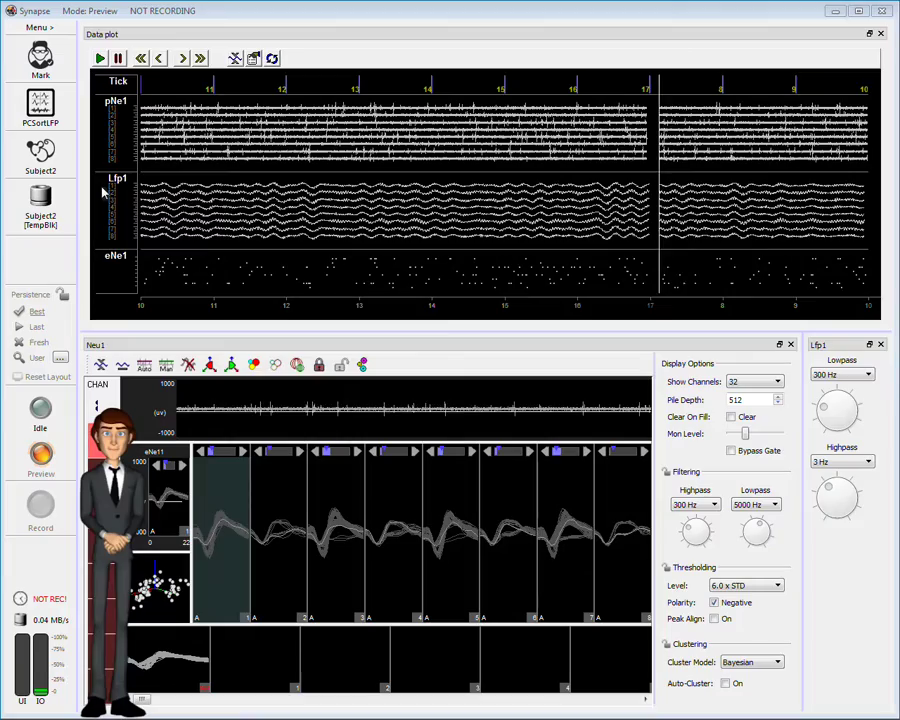
click(40, 408)
Select Subject1 again and start recording with its clusters
click(41, 152)
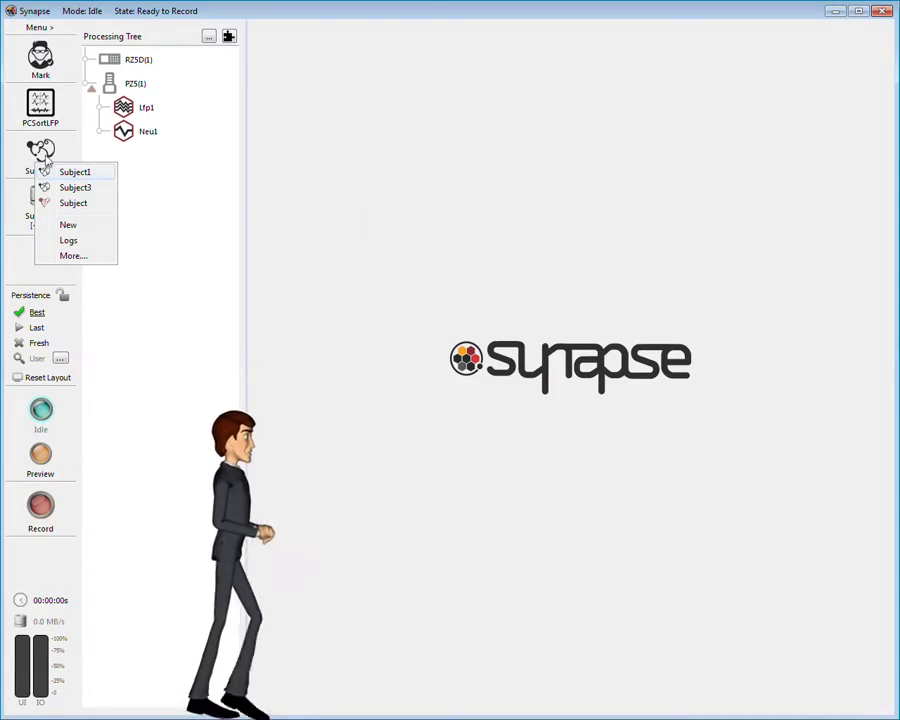
click(50, 172)
click(42, 503)
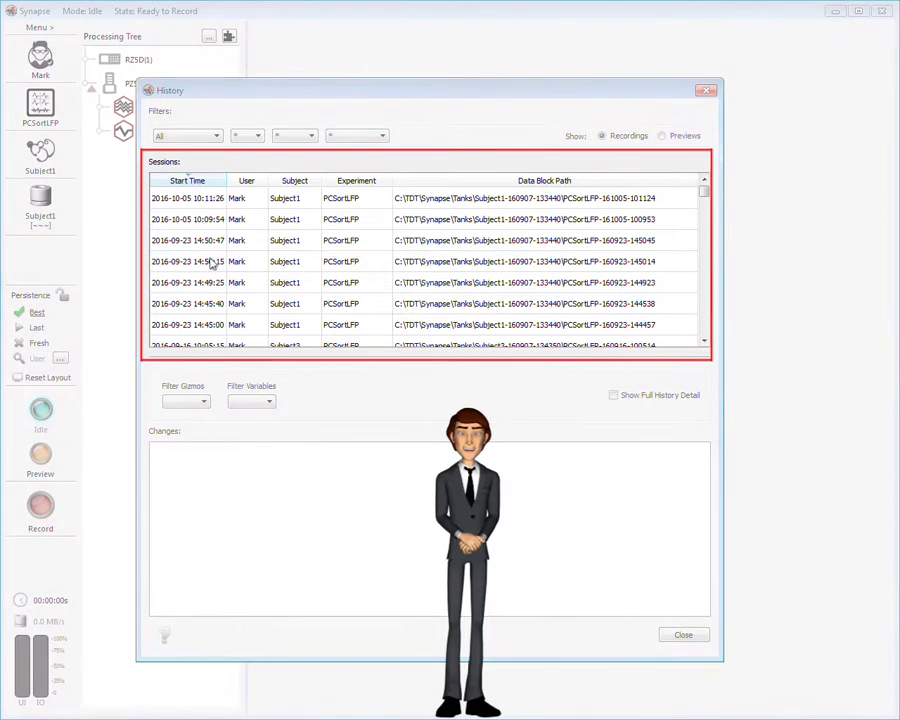
click(330, 262)
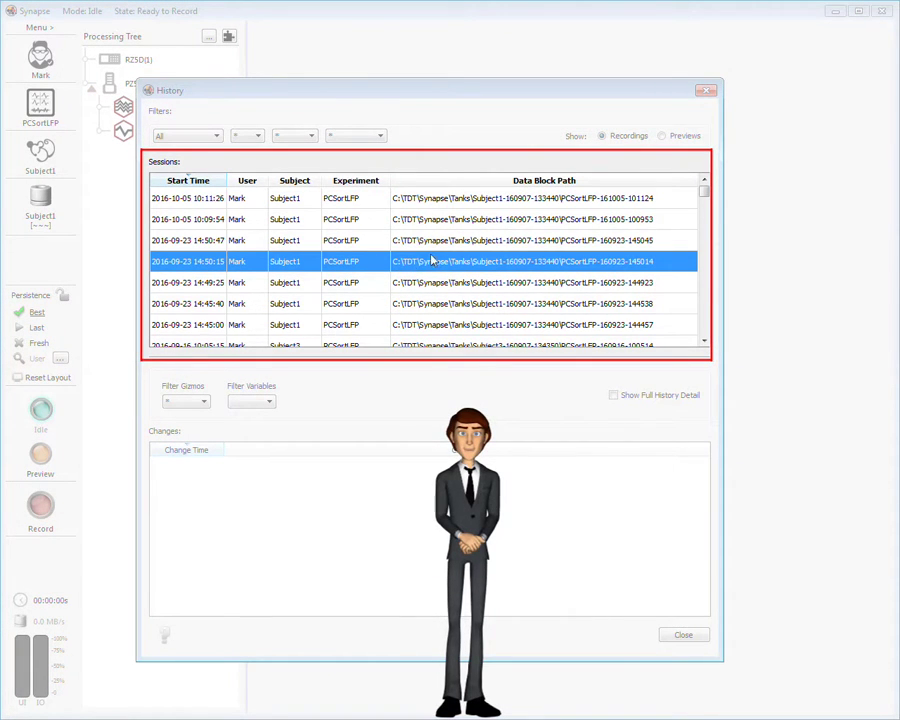
click(474, 244)
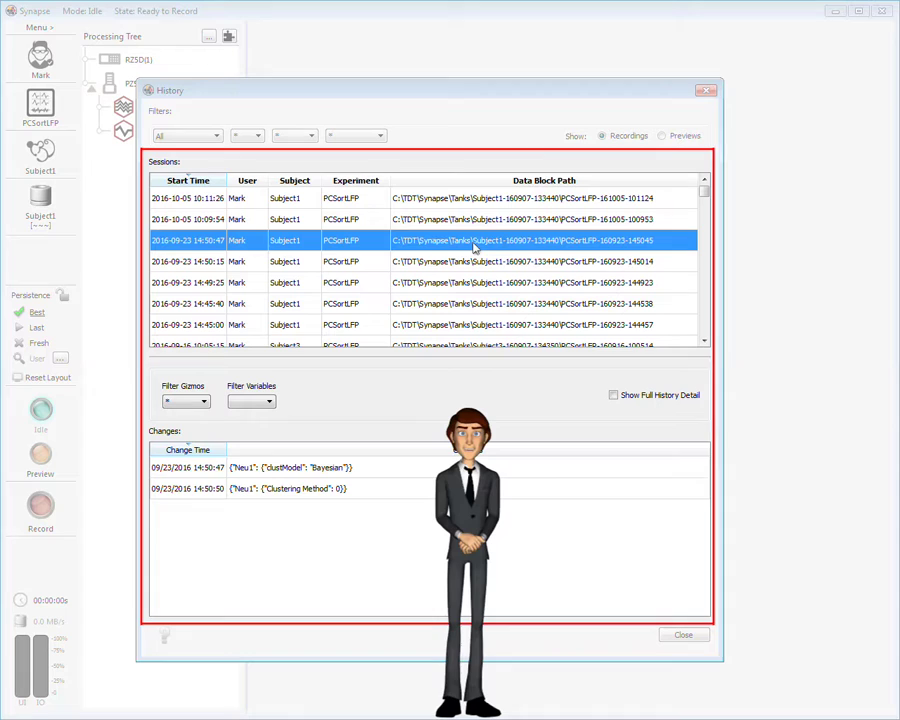
click(505, 220)
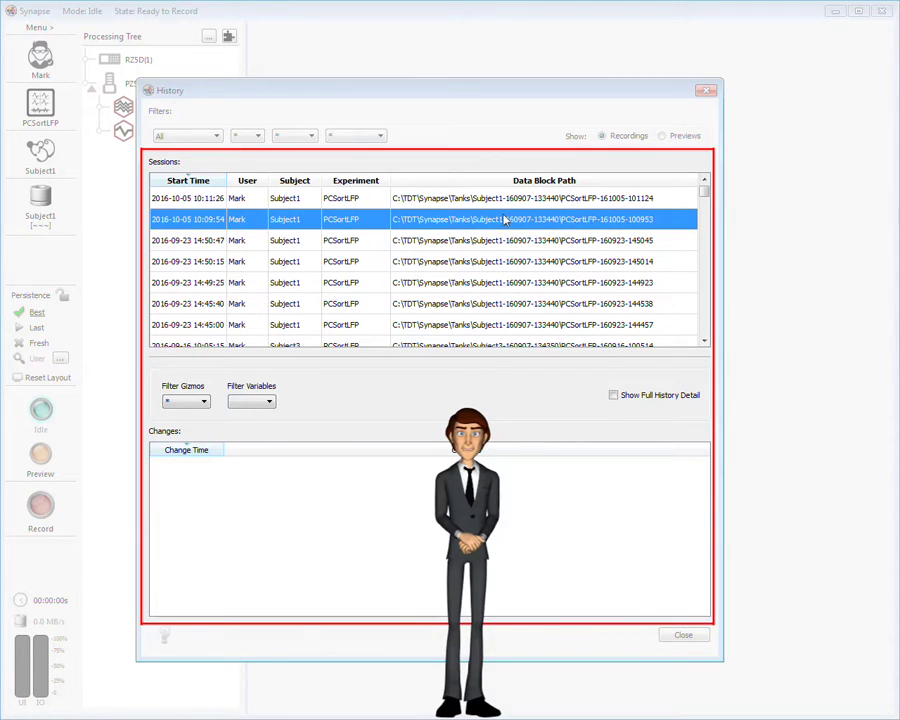
click(435, 200)
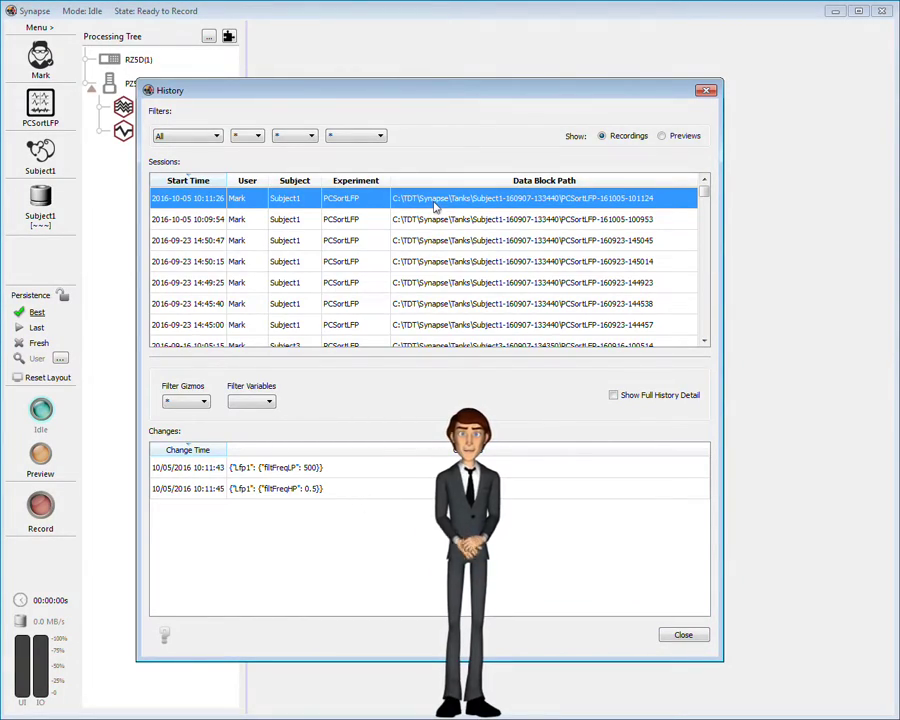
right_click(435, 206)
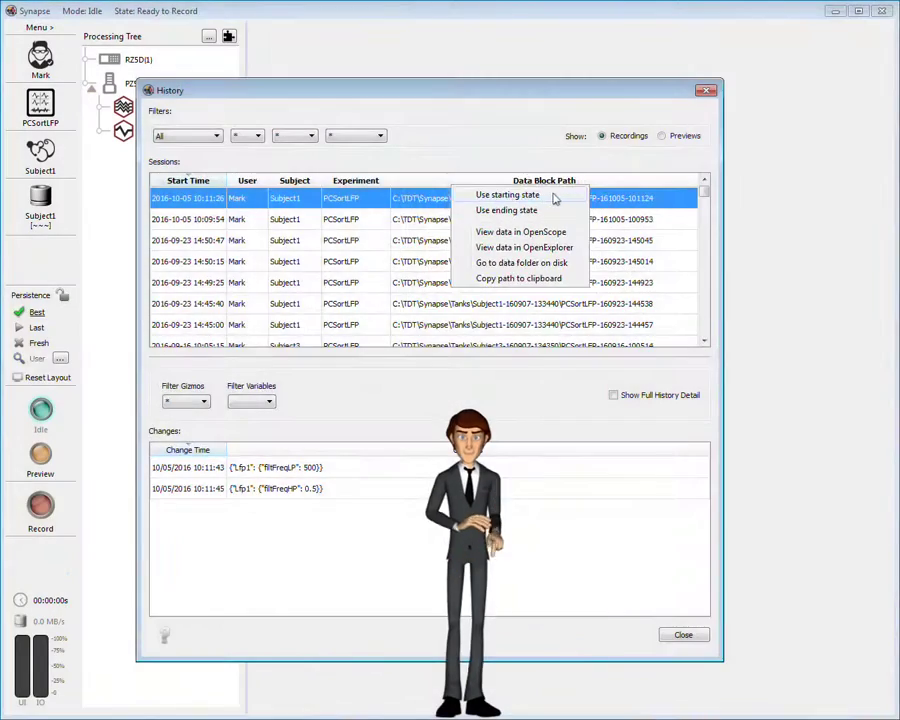
click(555, 198)
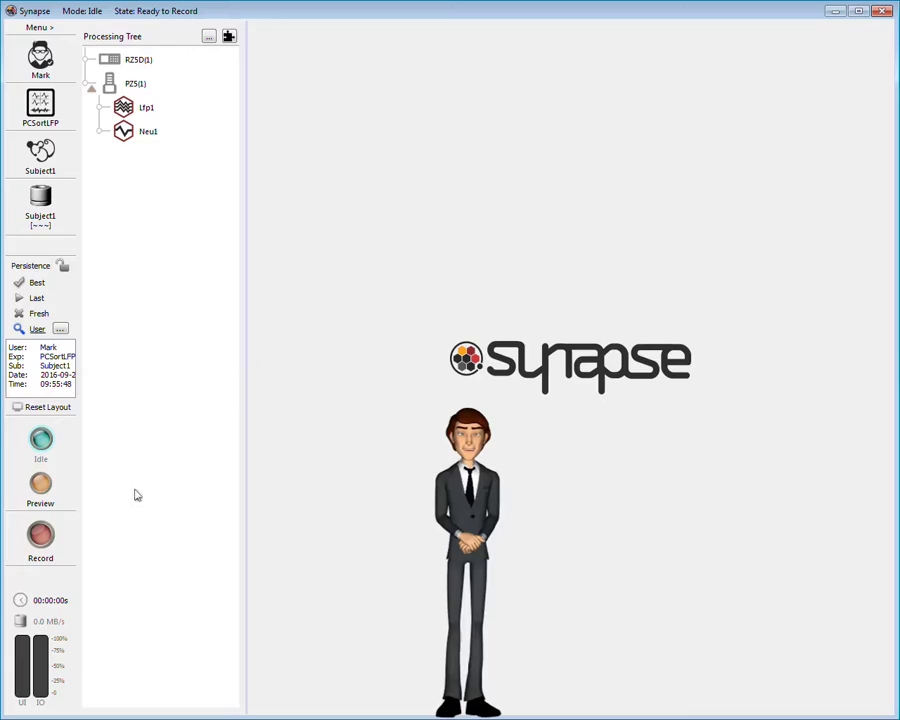
Make a brief recording with the restored user persistence, then return to Idle
click(56, 550)
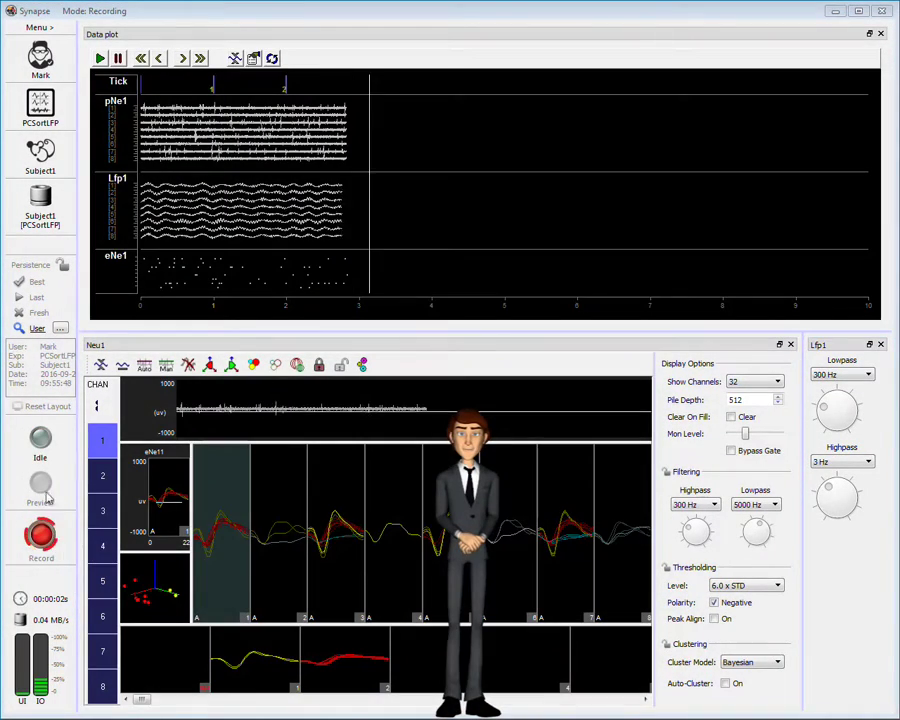
click(40, 439)
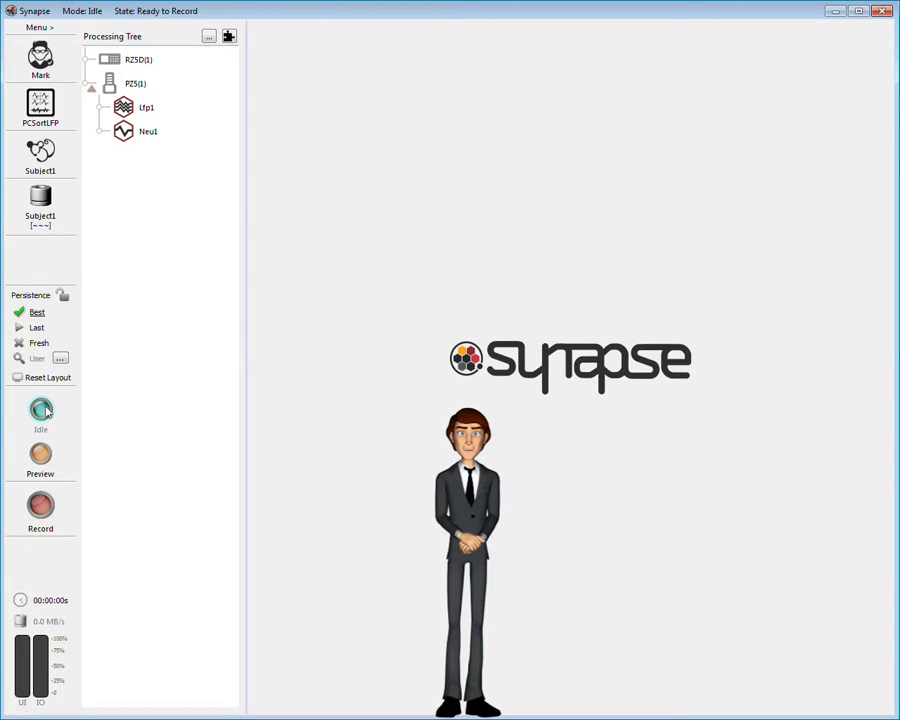